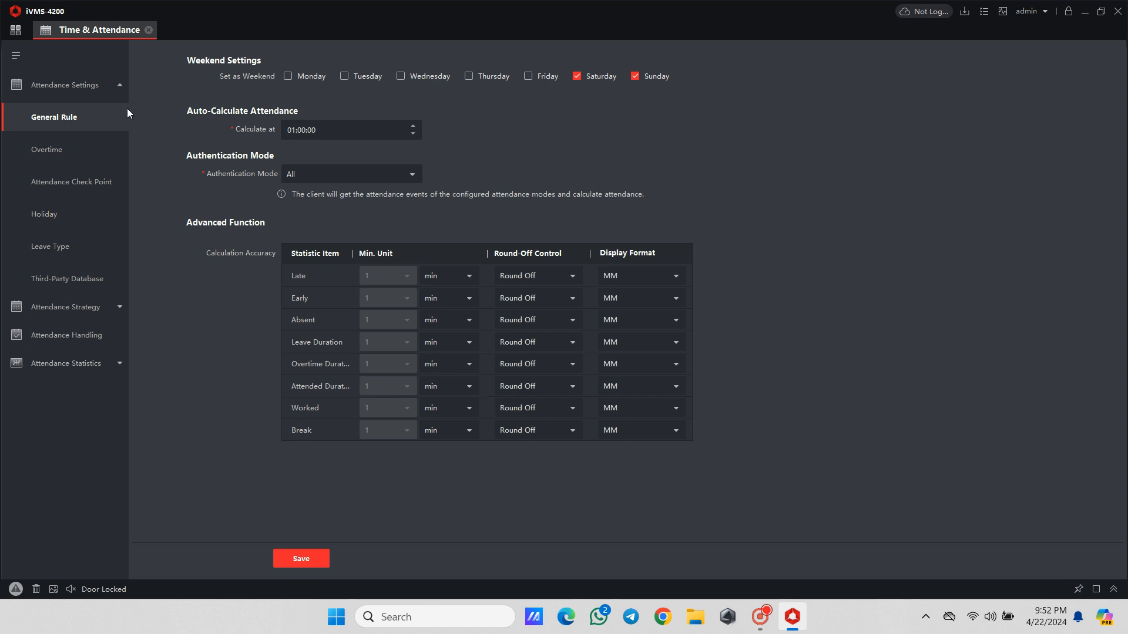
- Remove Saturday from the weekend days in the general attendance rule and save the rule
click(578, 77)
click(289, 559)
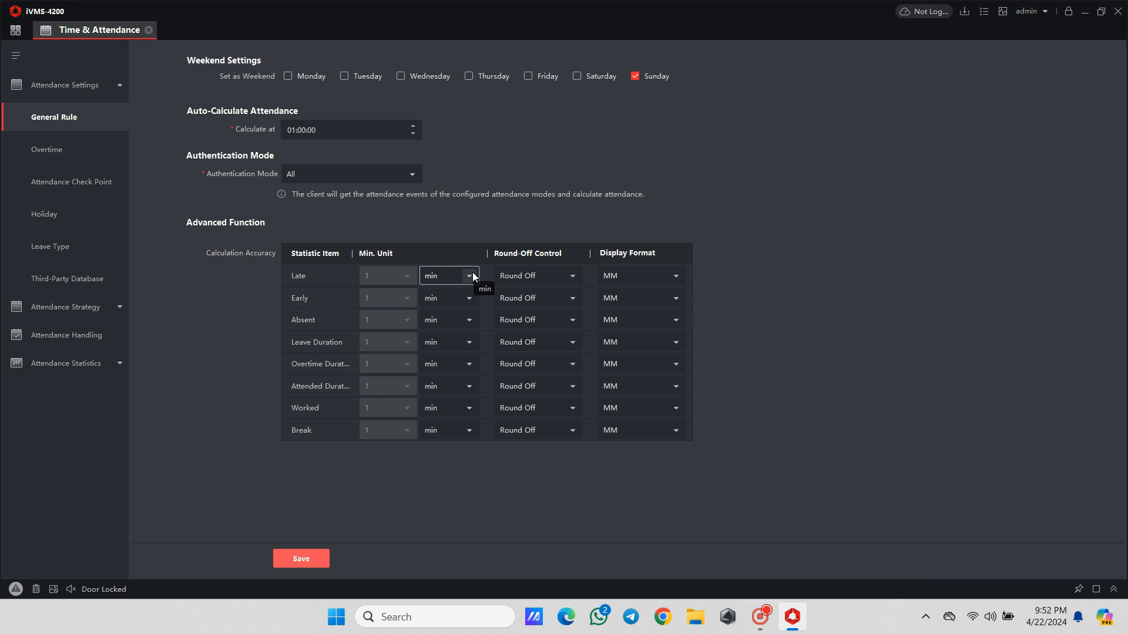
click(469, 276)
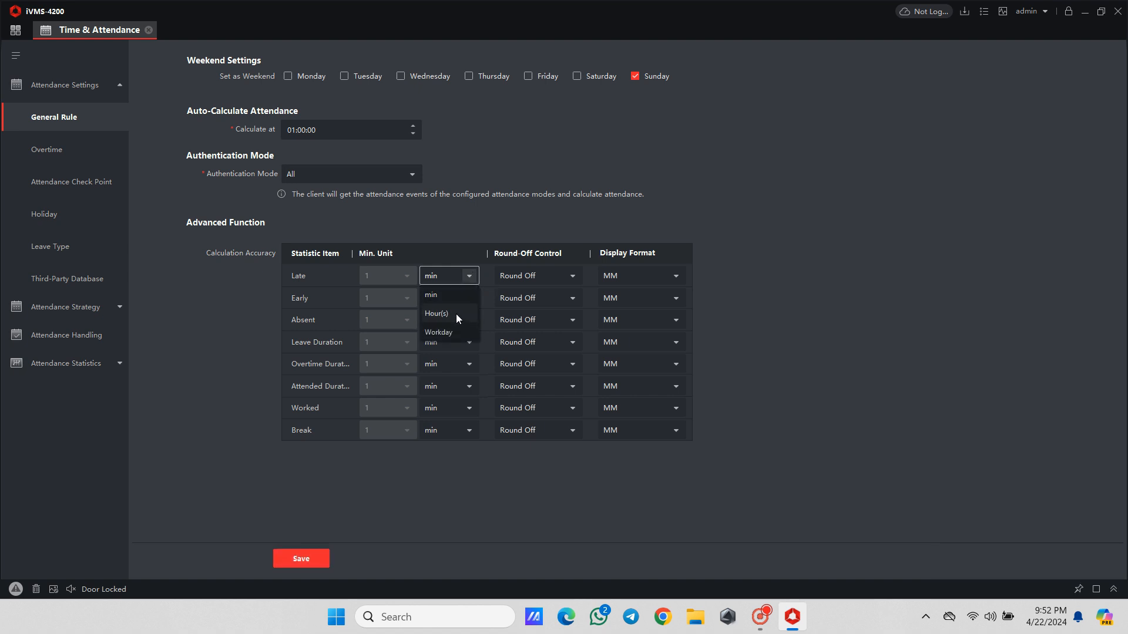
click(679, 280)
click(676, 276)
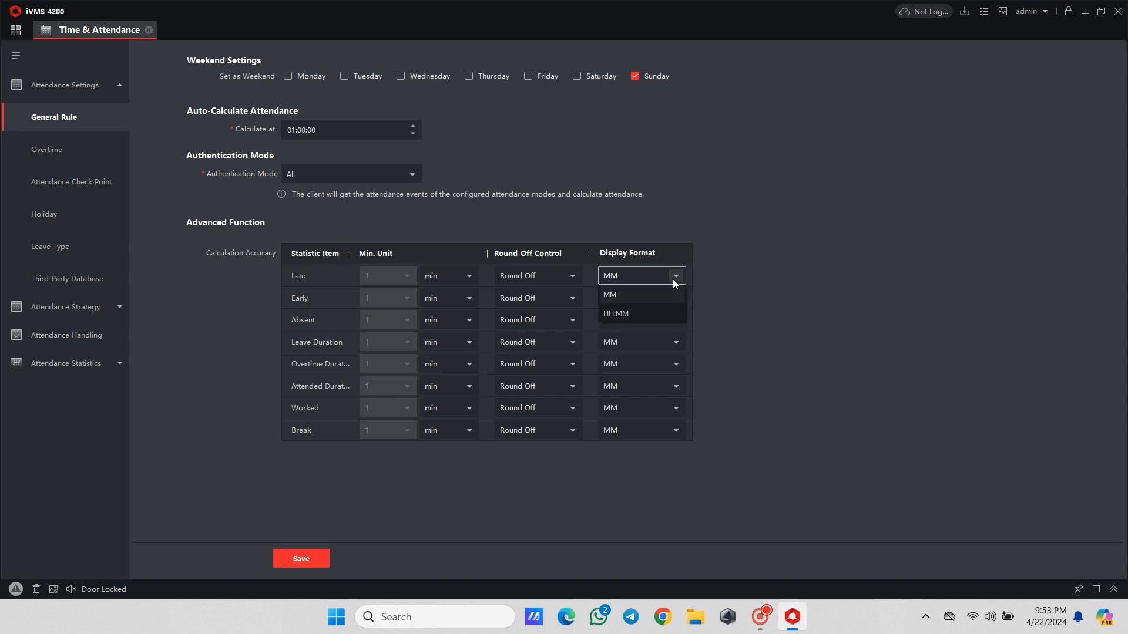
click(727, 275)
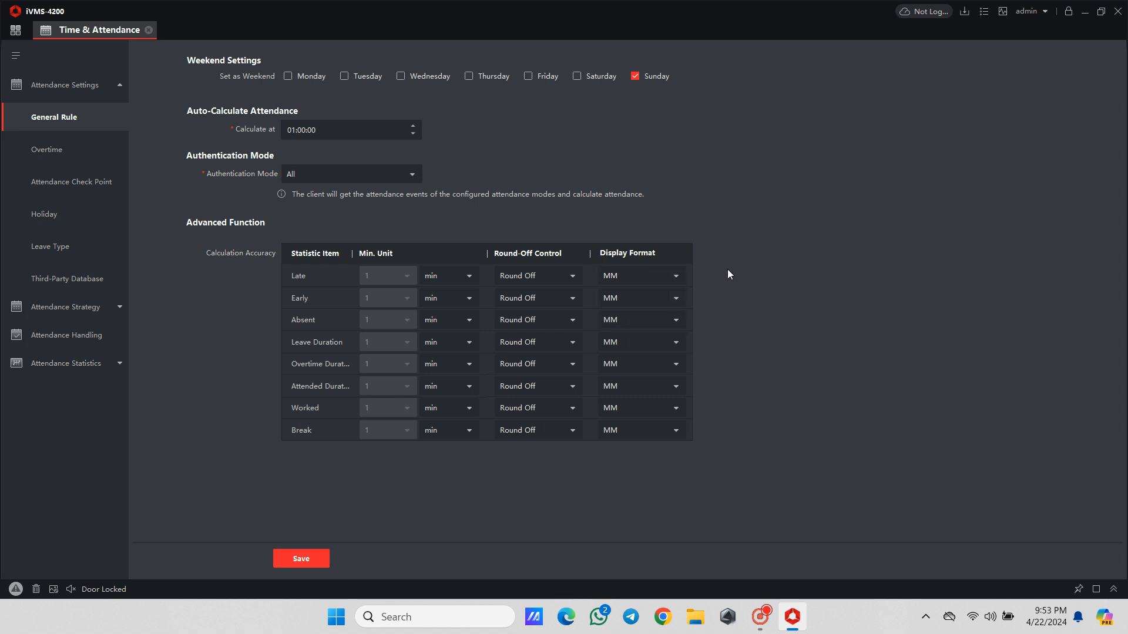
click(294, 559)
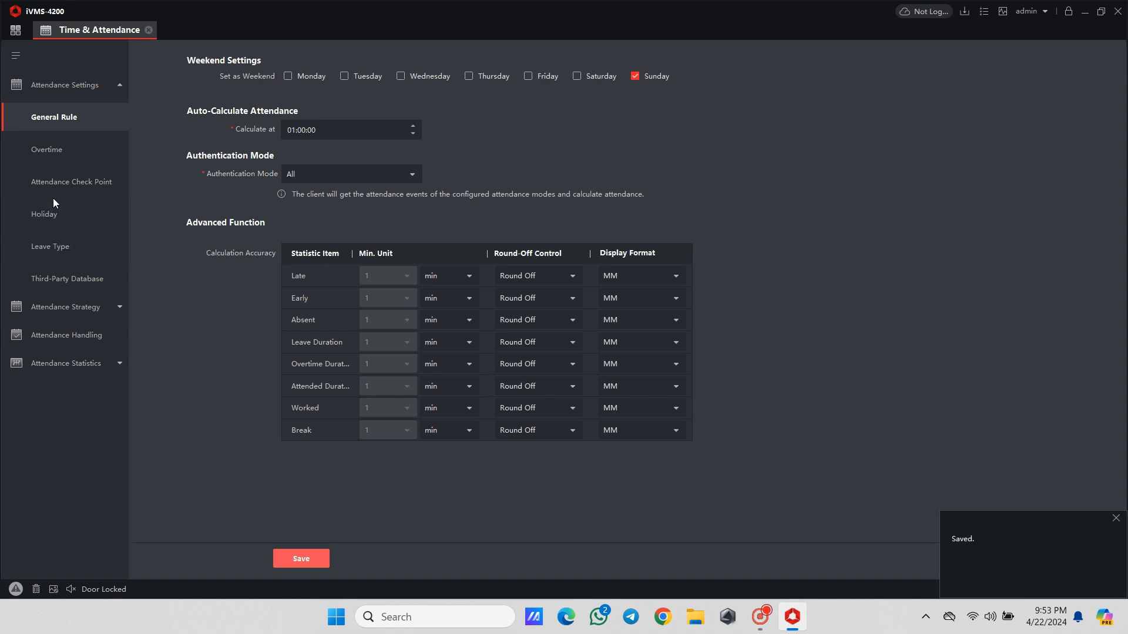
- Open the attendance check point settings and turn off setting all card readers as check points
click(31, 153)
click(94, 185)
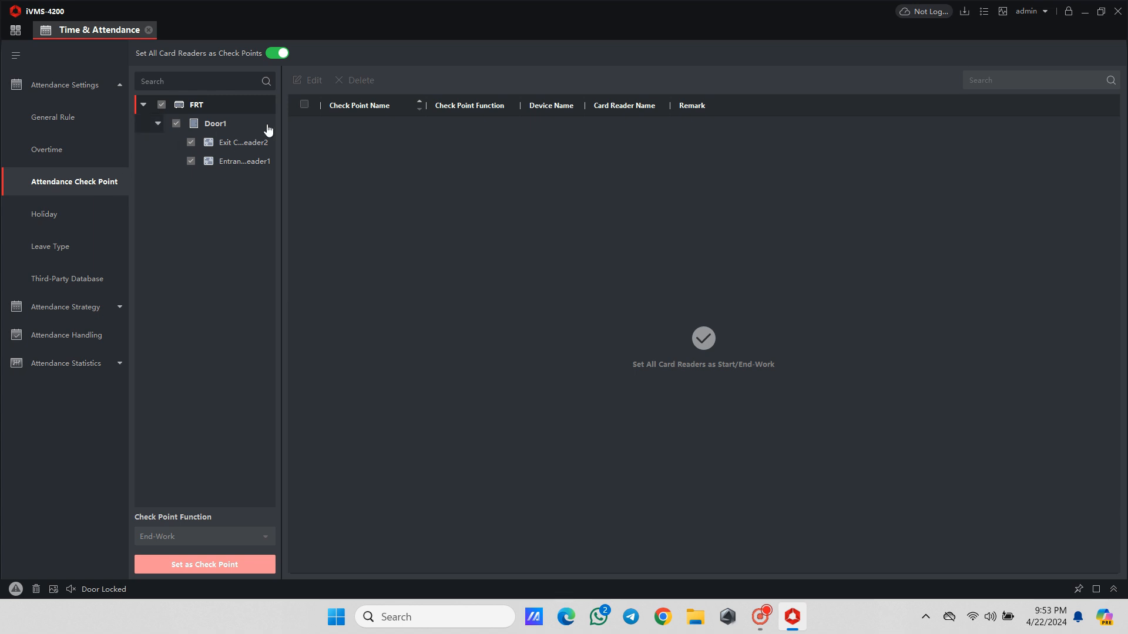
click(158, 123)
click(278, 54)
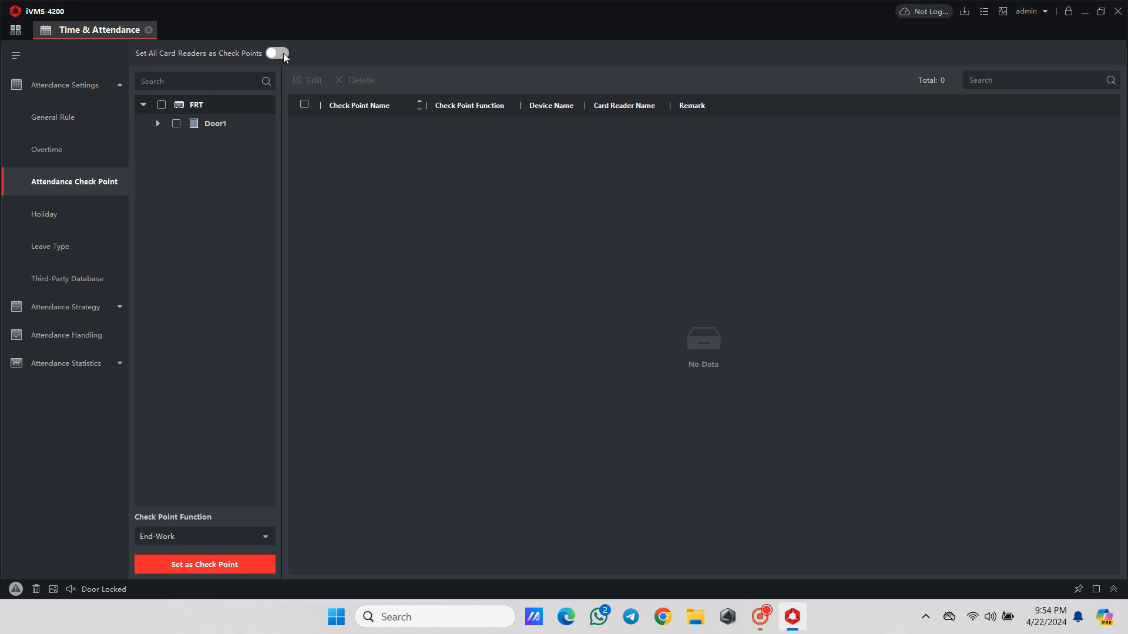
- Set Door1's entrance card reader as a Start-Work check point and widen the check point name column
click(158, 124)
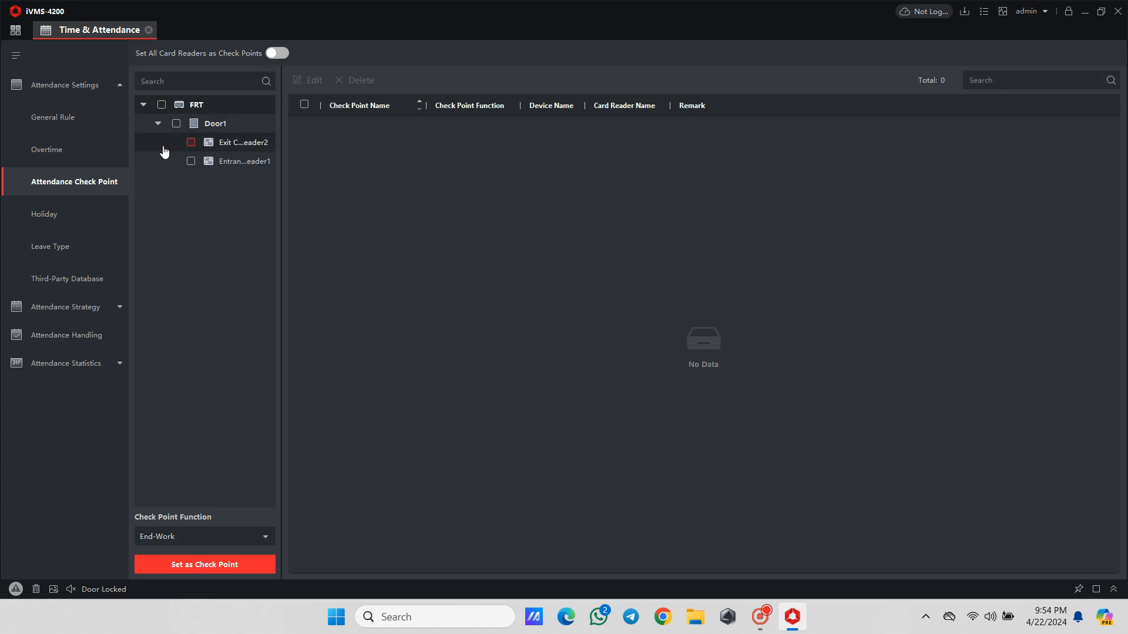
click(191, 163)
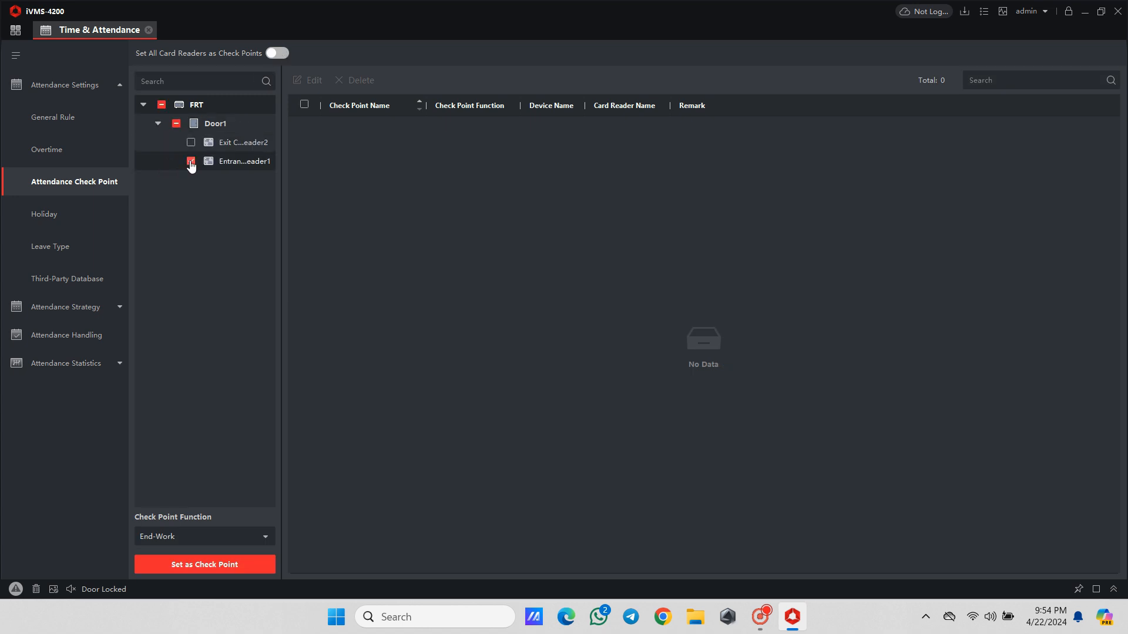
click(254, 537)
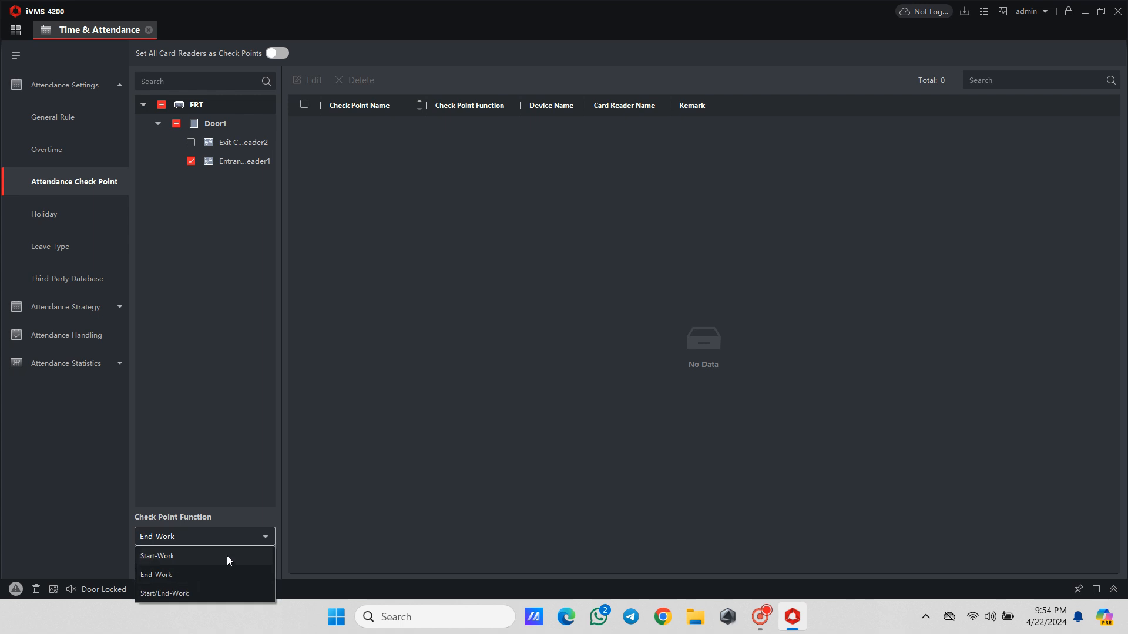
click(220, 558)
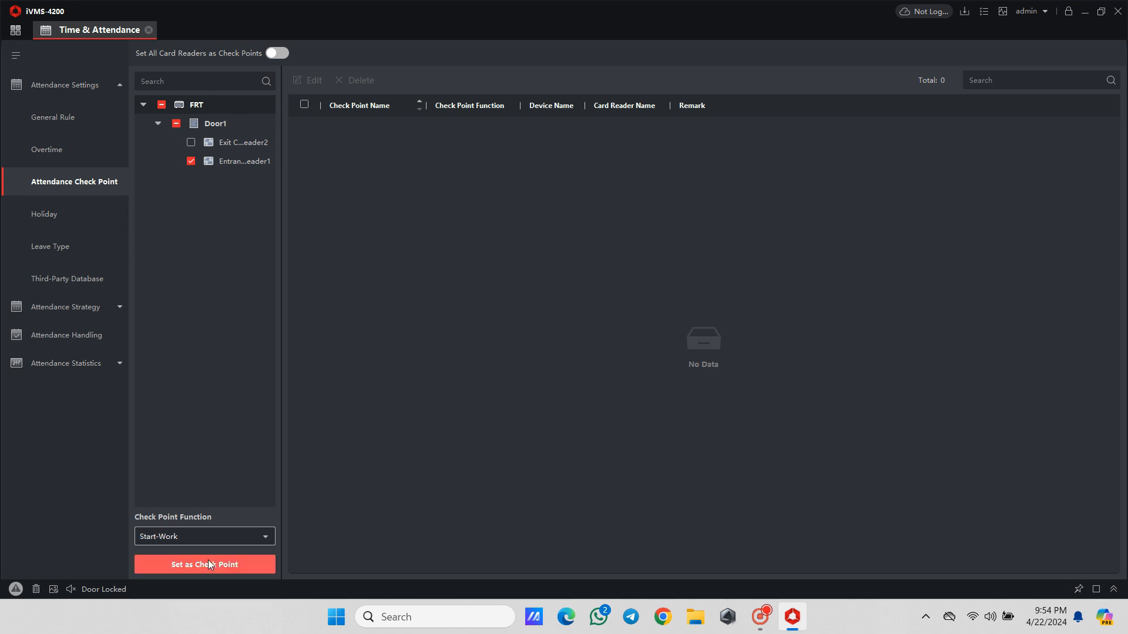
click(205, 564)
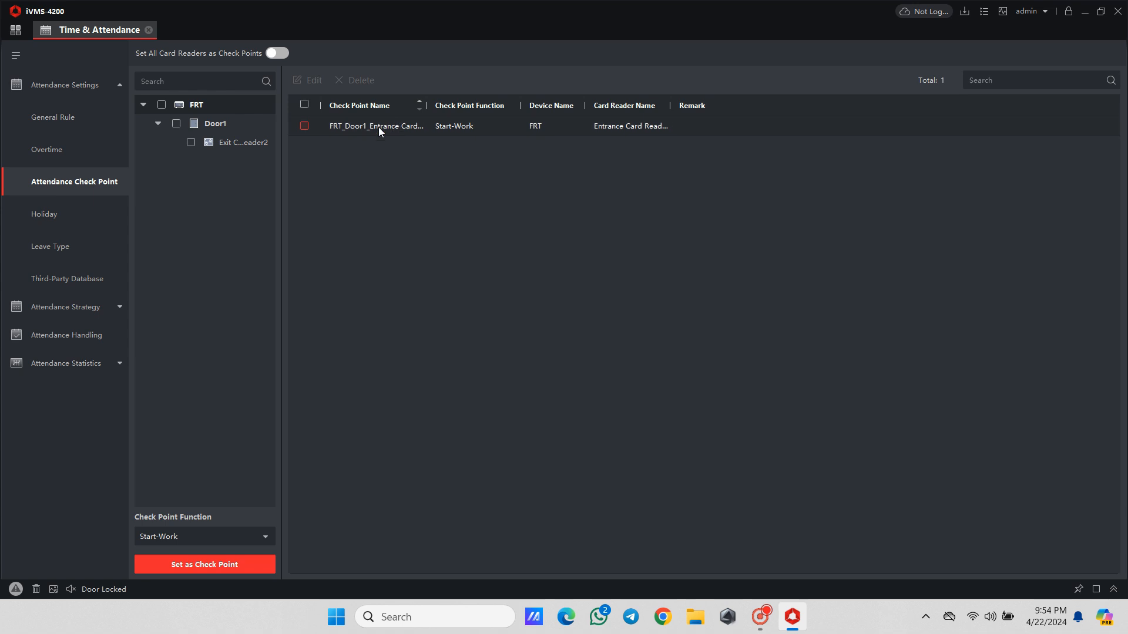
drag(427, 105, 488, 105)
- Set Door1's exit card reader as an End-Work check point
click(191, 143)
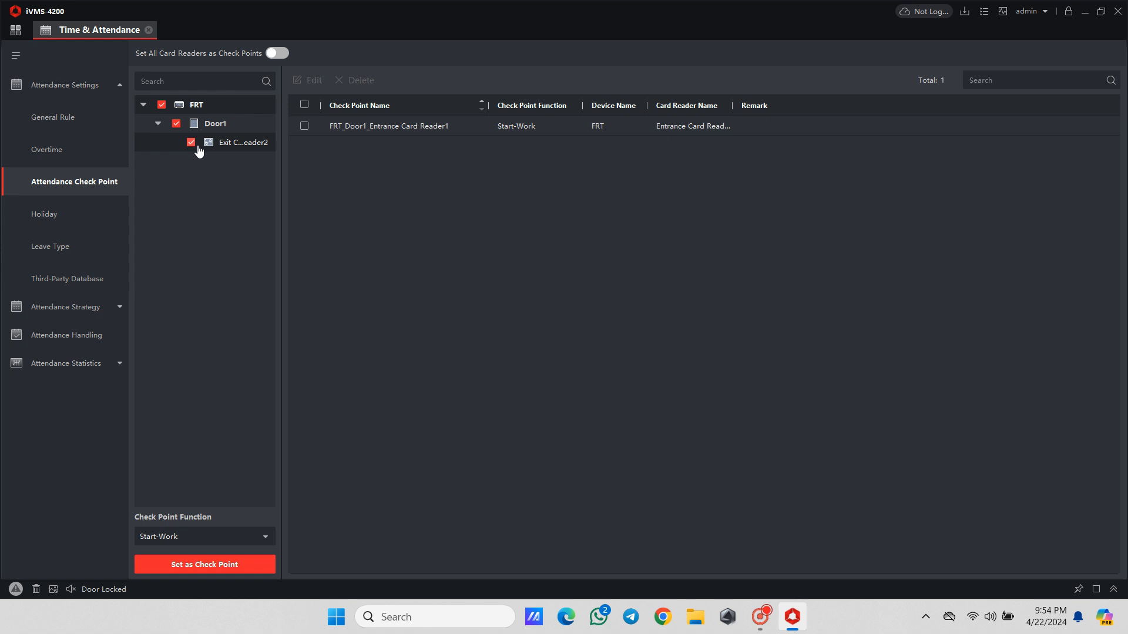
click(264, 537)
click(220, 574)
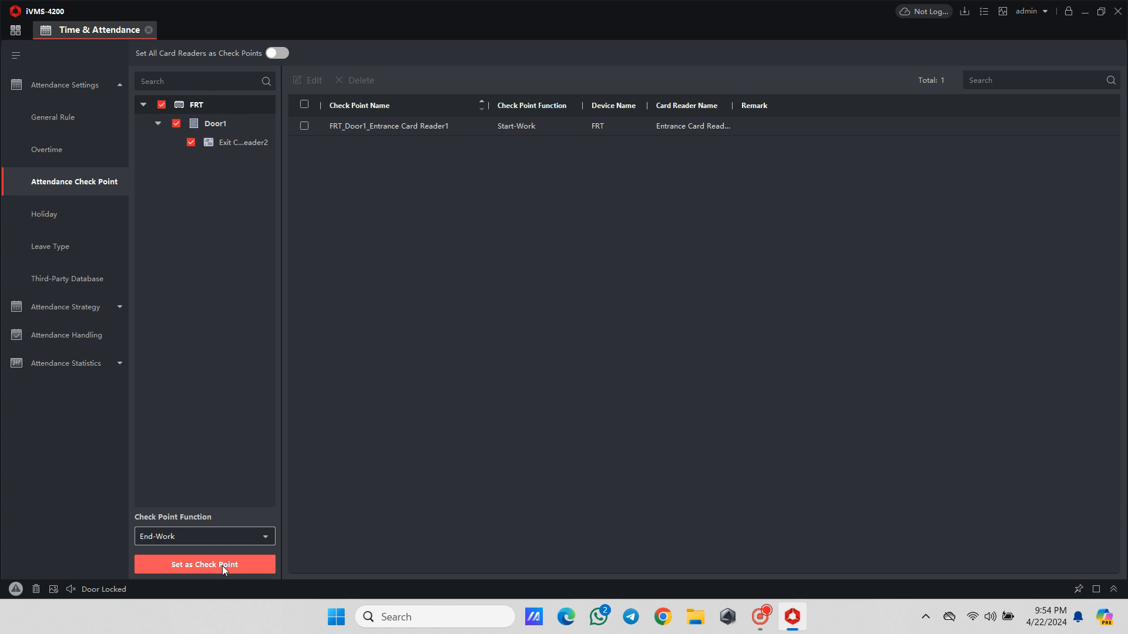
click(222, 565)
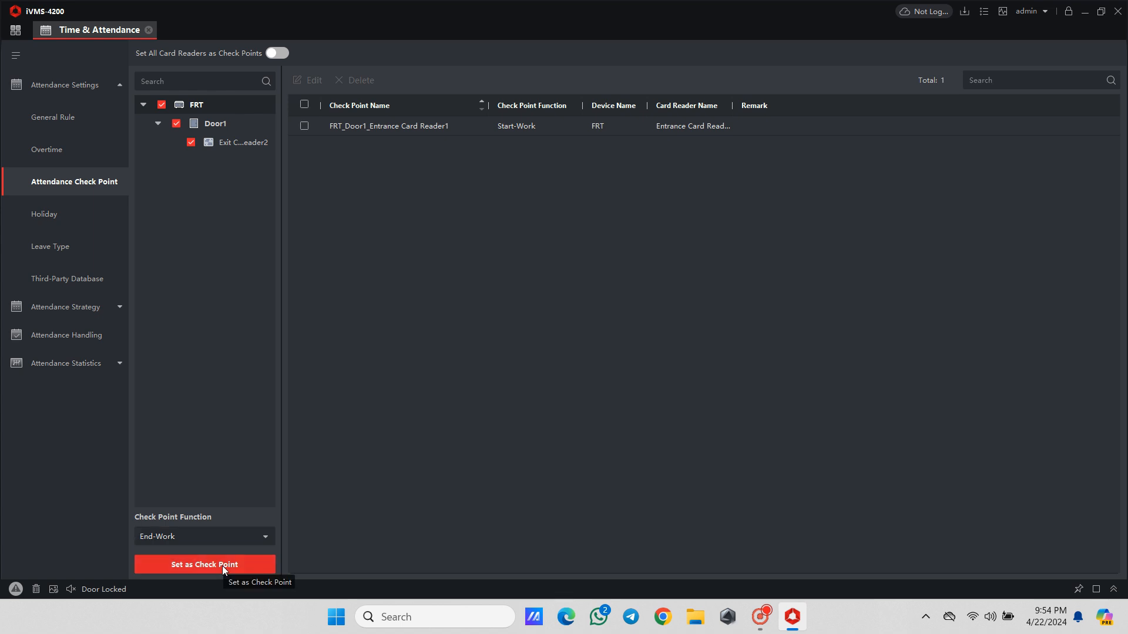
- Start adding a regular holiday in the holiday settings and name it New Year
click(72, 216)
click(162, 56)
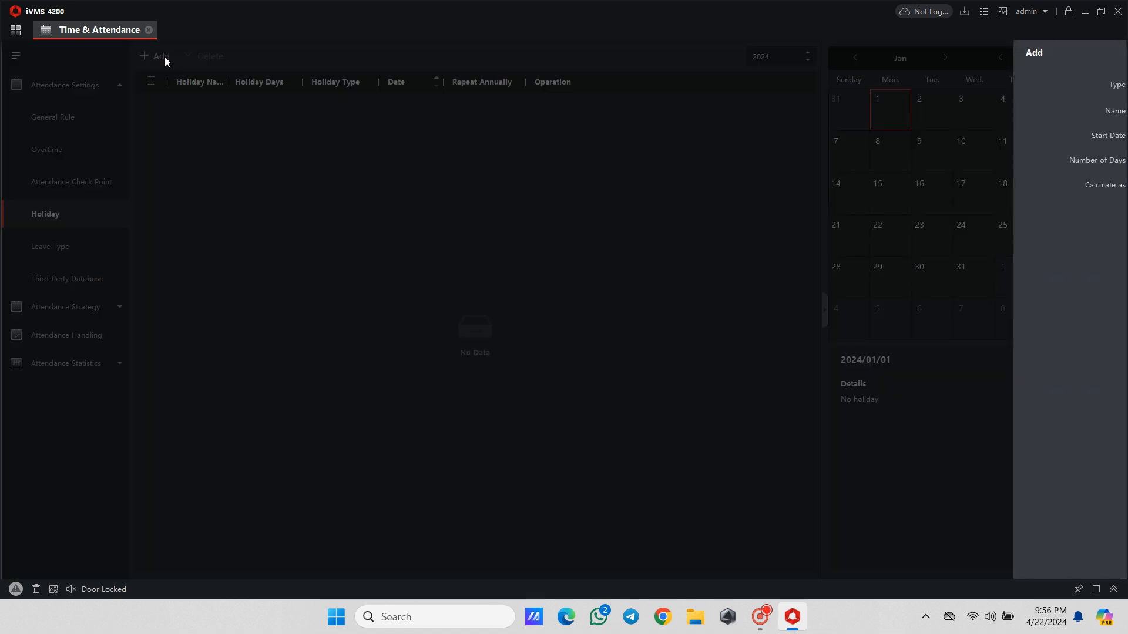
click(941, 110)
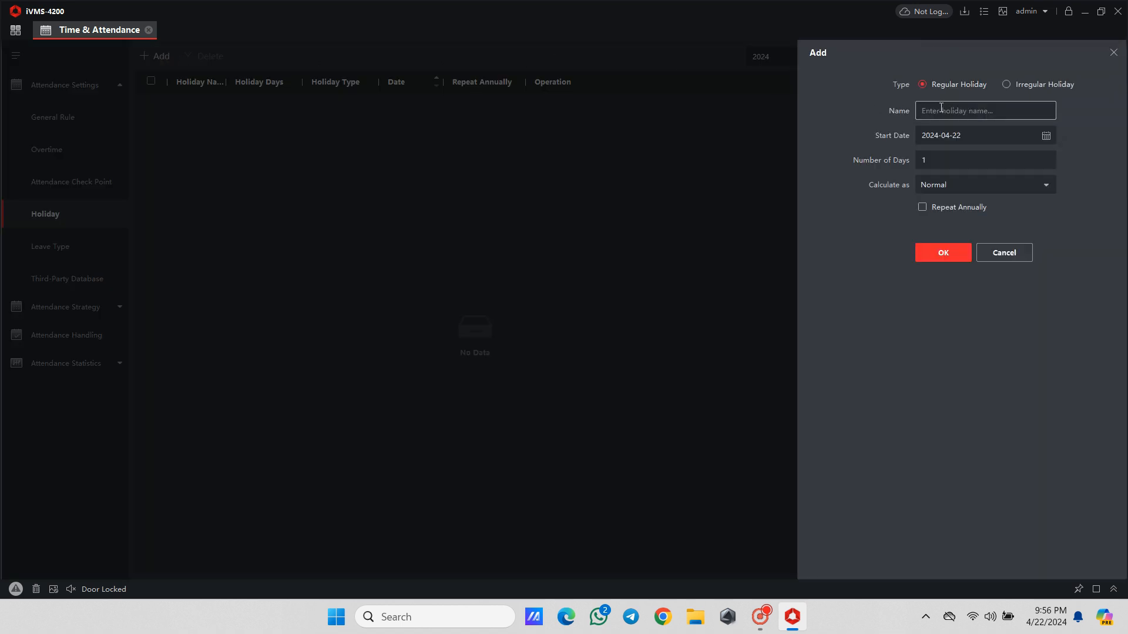
text(New Year)
- Set the New Year holiday's start date to 2024-01-01
click(1040, 139)
click(972, 153)
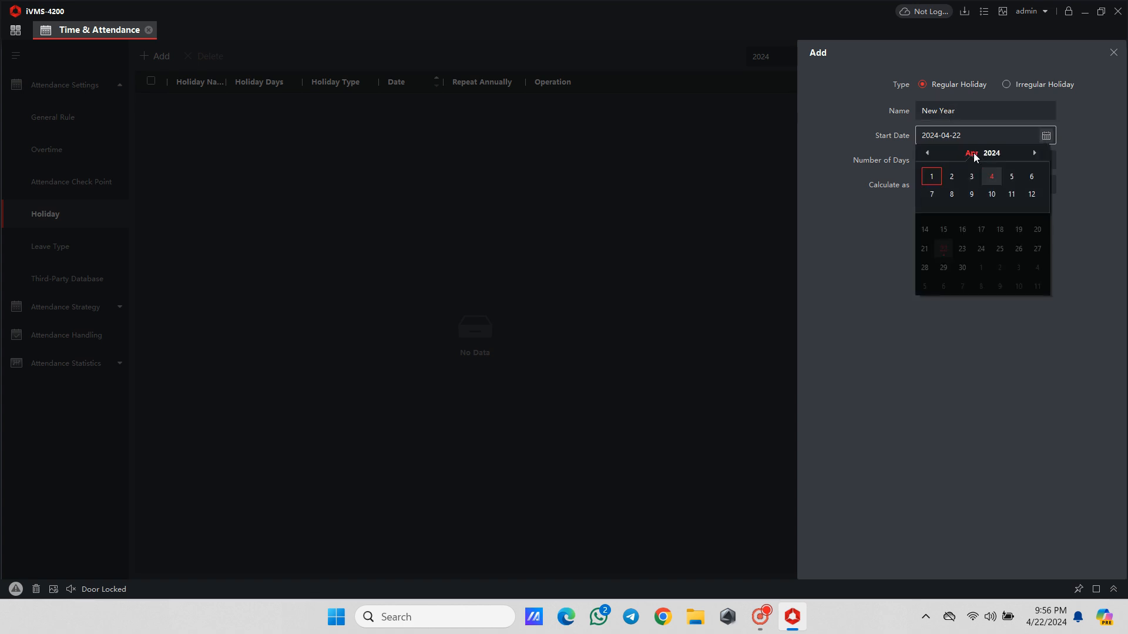
click(932, 177)
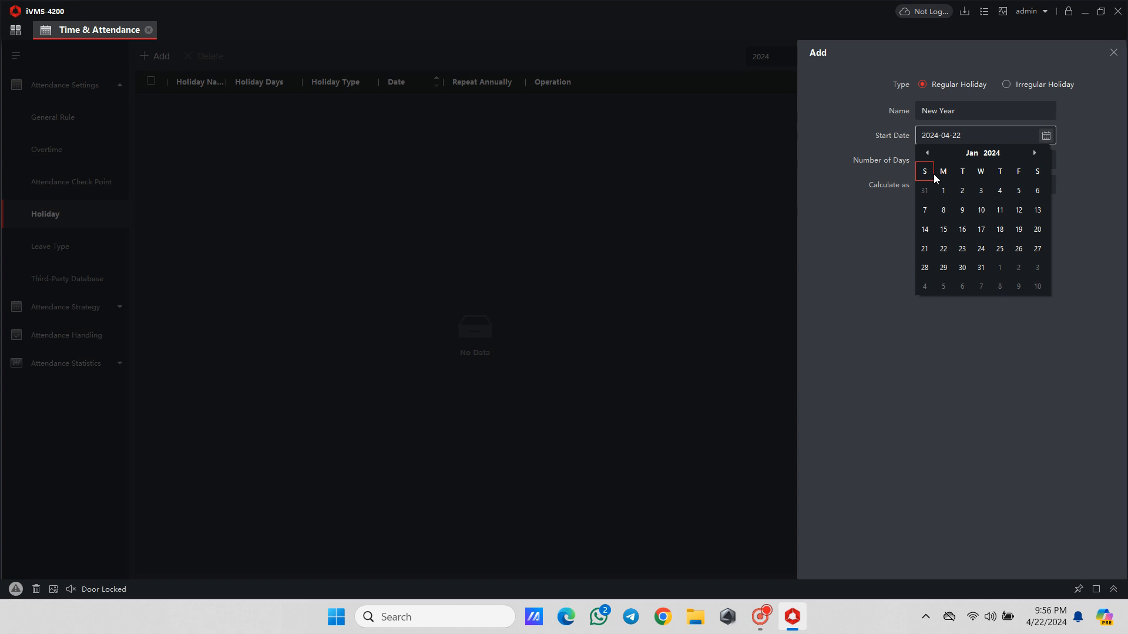
click(943, 190)
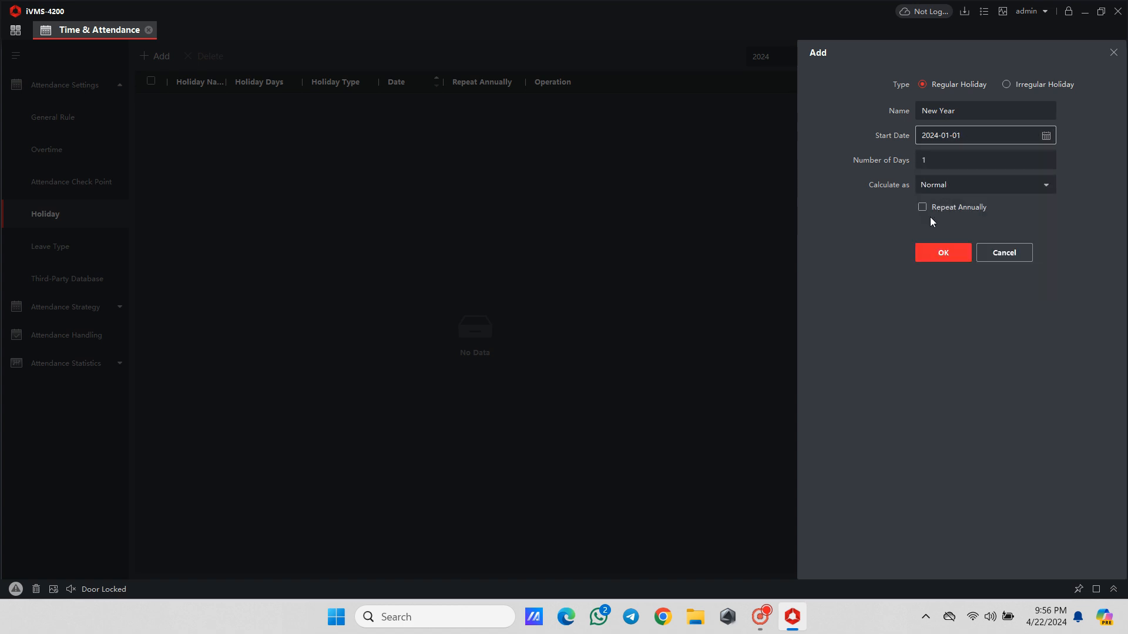
- Calculate the New Year holiday as Normal, make it repeat annually, and save it
click(966, 184)
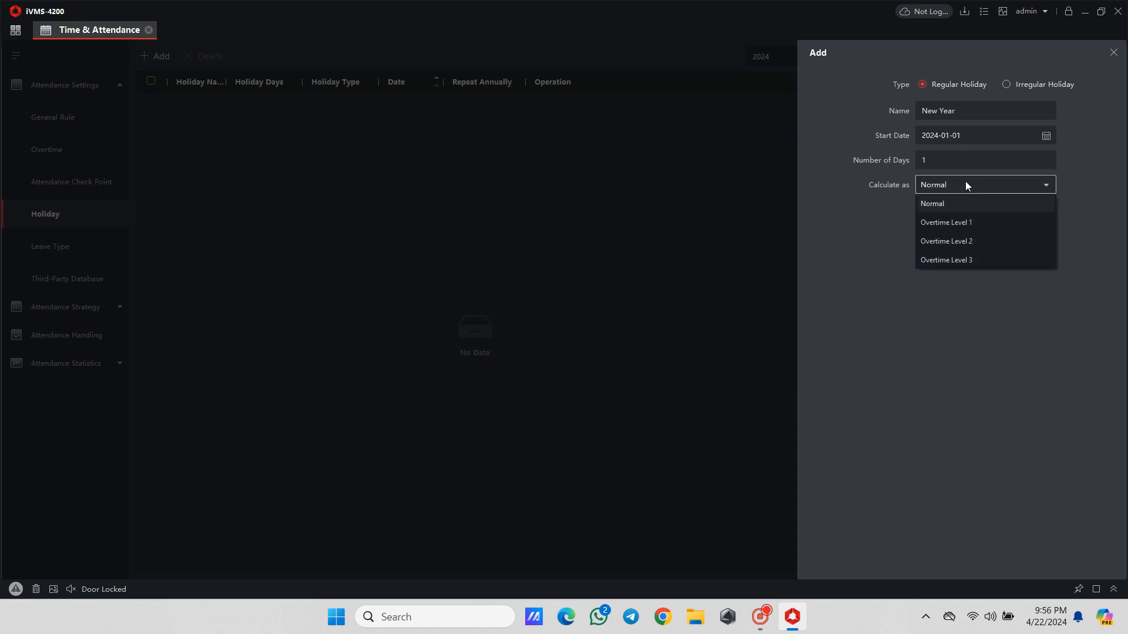
click(973, 212)
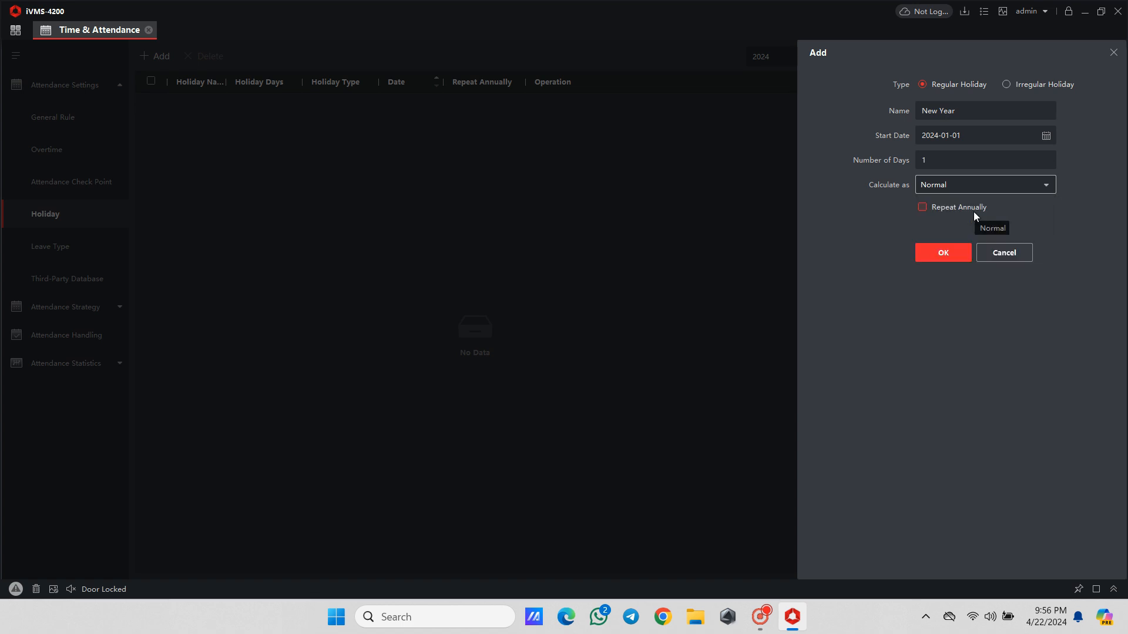
click(922, 209)
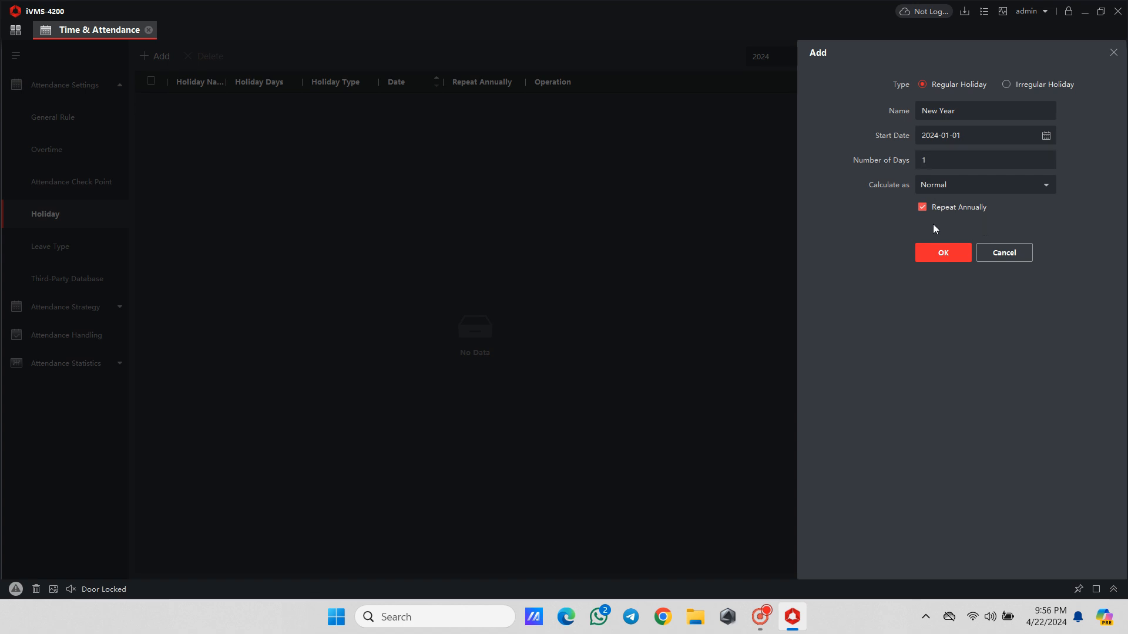
click(935, 259)
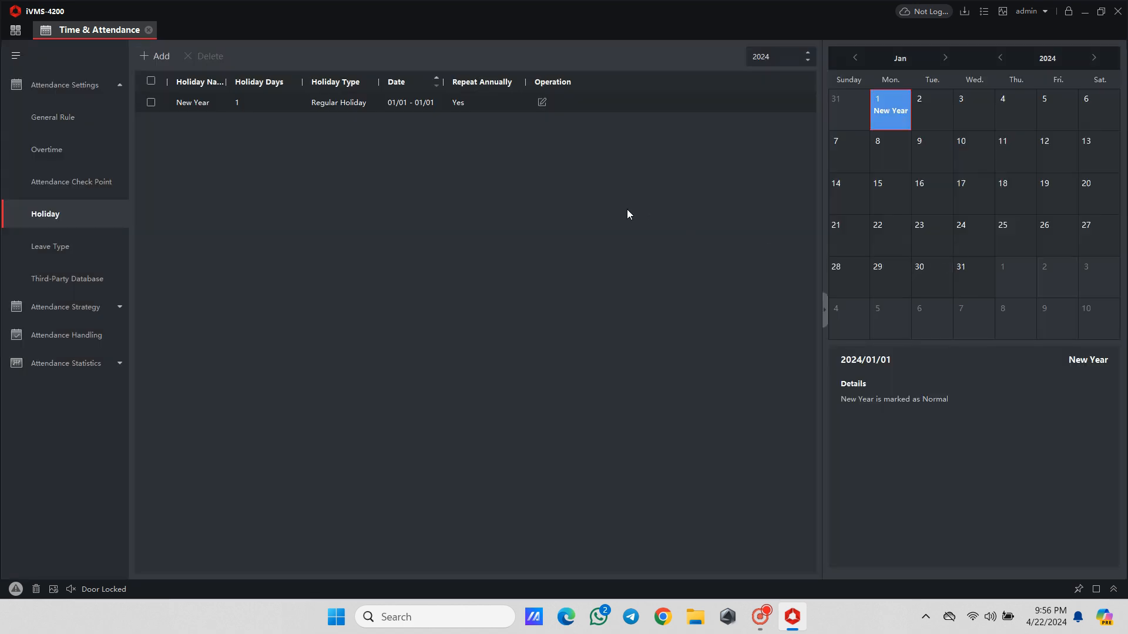
- Add a regular holiday named Pongal that starts on 2024-01-14 and lasts 3 days
click(156, 57)
click(956, 108)
text(Ponga)
text(l)
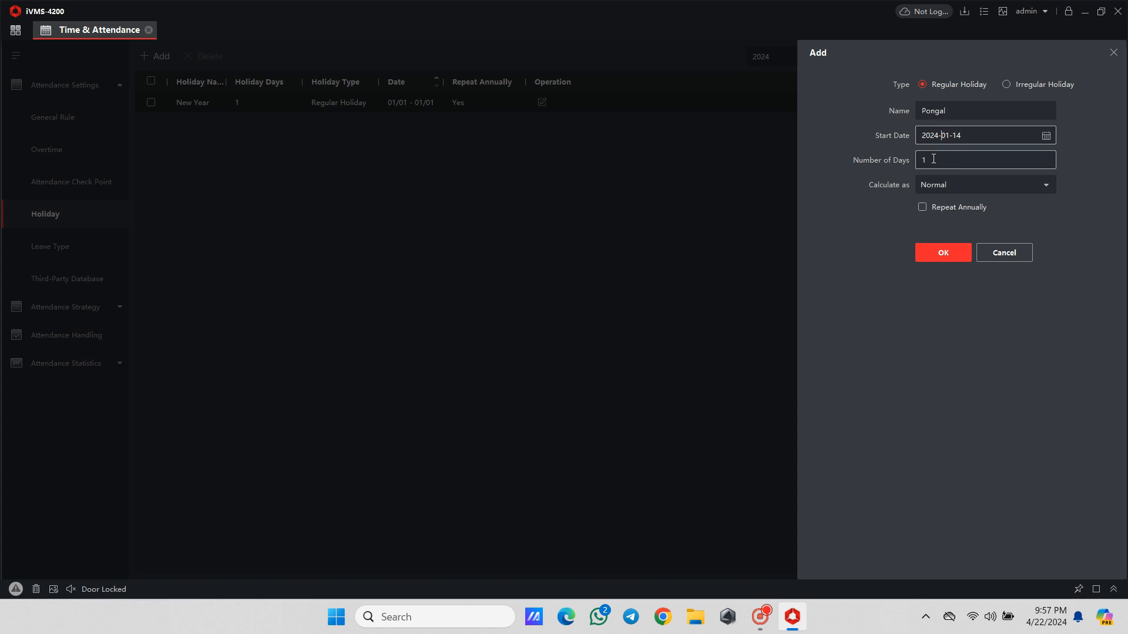
click(921, 159)
double_click(923, 159)
text(3)
click(1013, 221)
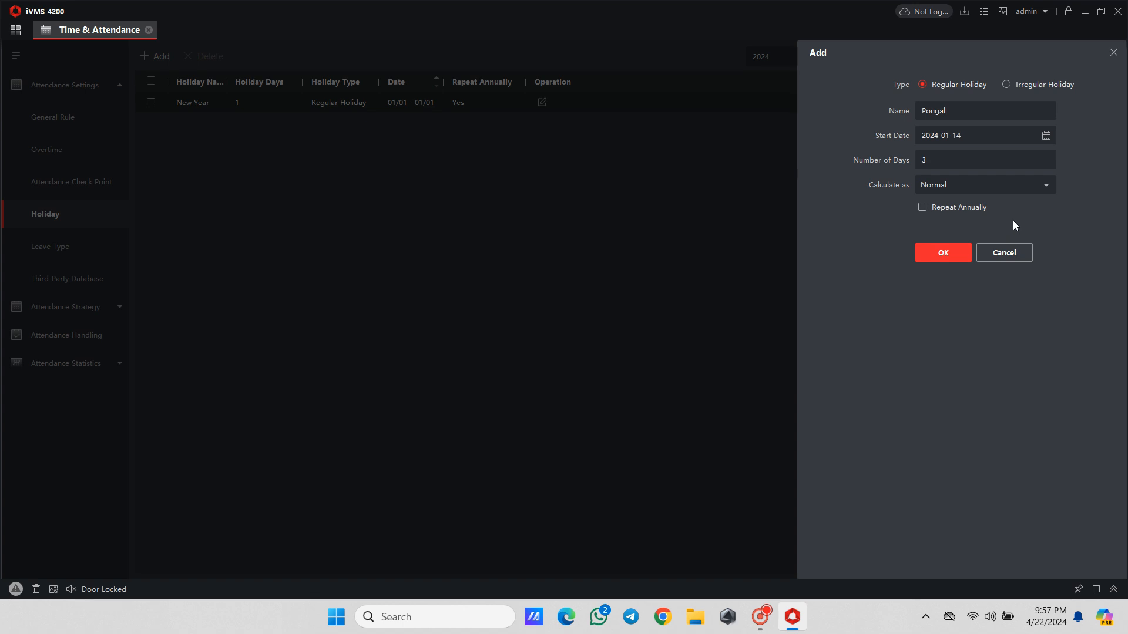
click(959, 253)
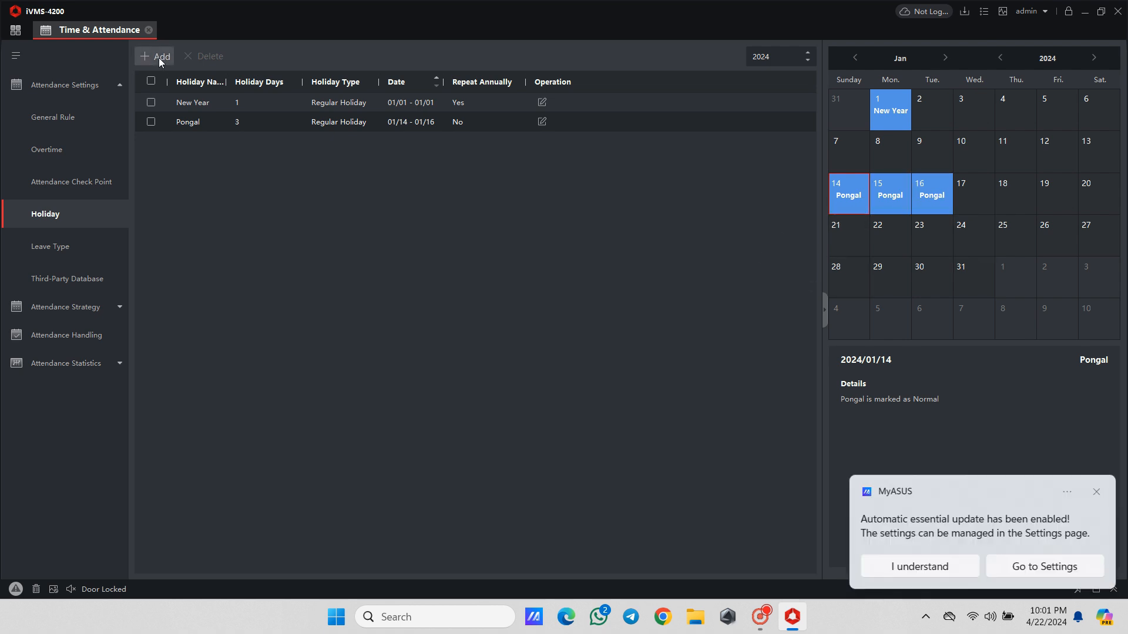
- Start adding an irregular holiday and name it Jan 2nd Sat
click(158, 56)
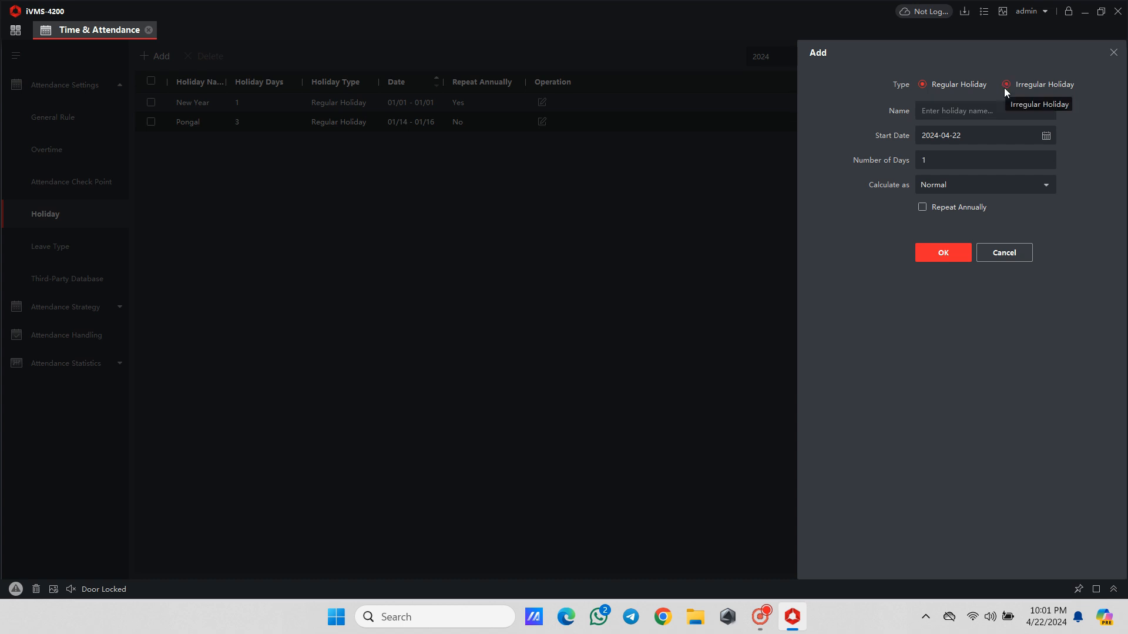
click(1004, 85)
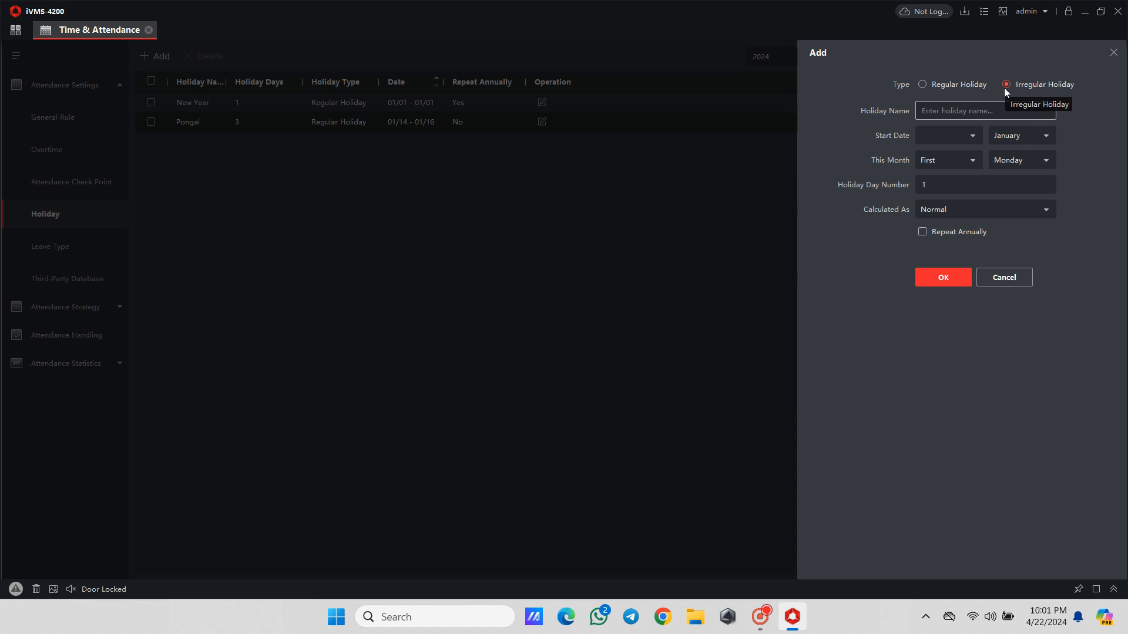
click(1044, 117)
text(Jan 2)
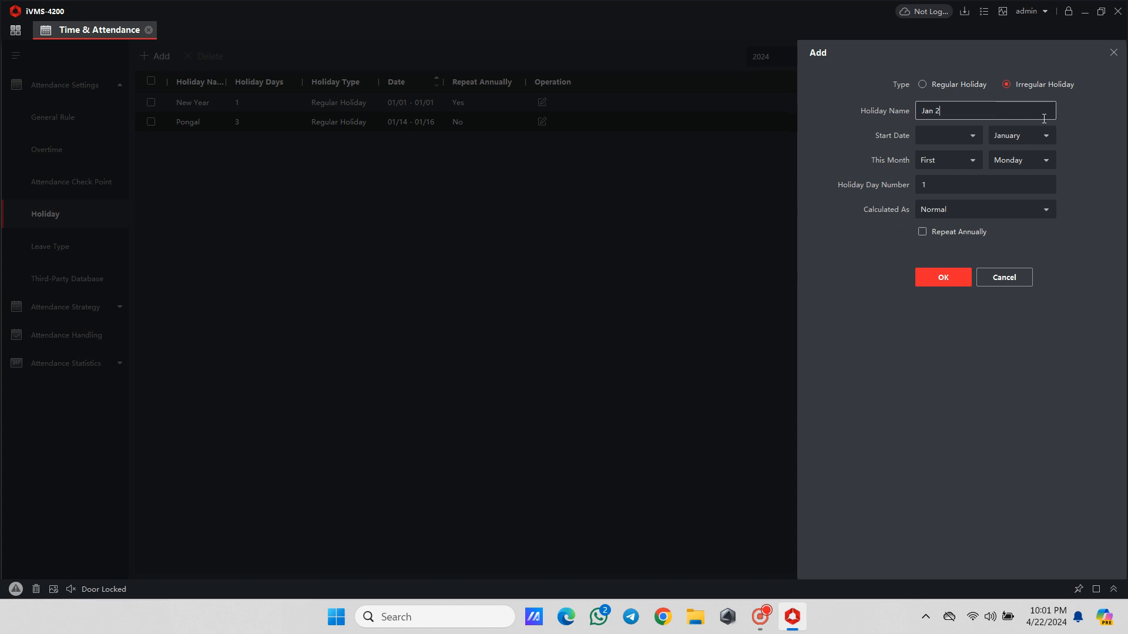
text(nd Sat)
- Schedule the Jan 2nd Sat holiday for the second Saturday of January 2024, repeating annually, and save it
click(975, 139)
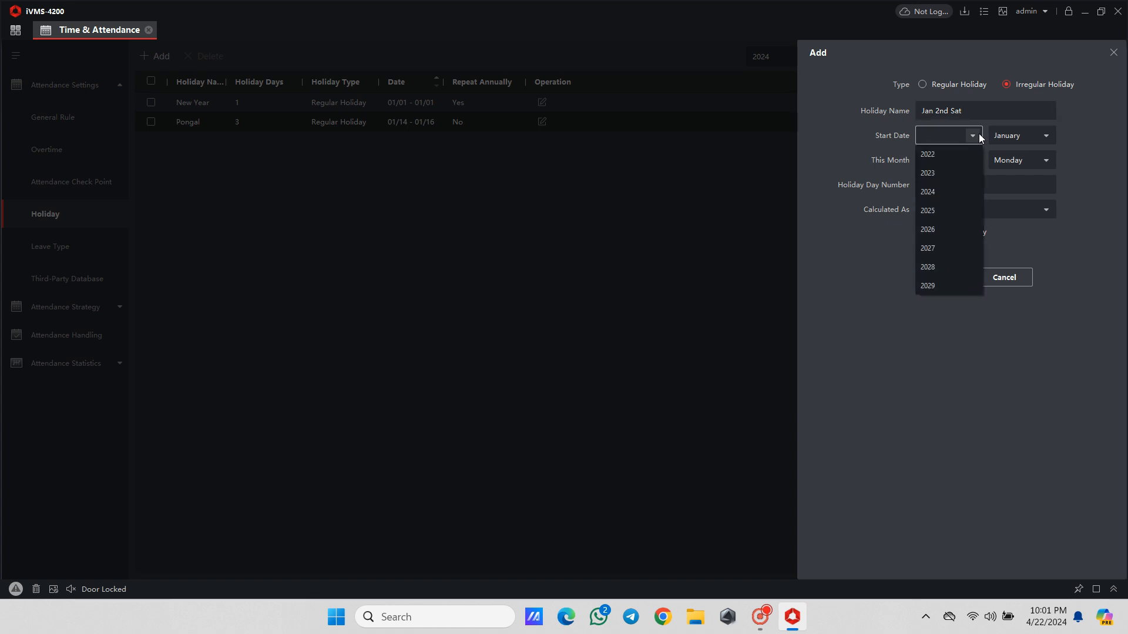
click(948, 190)
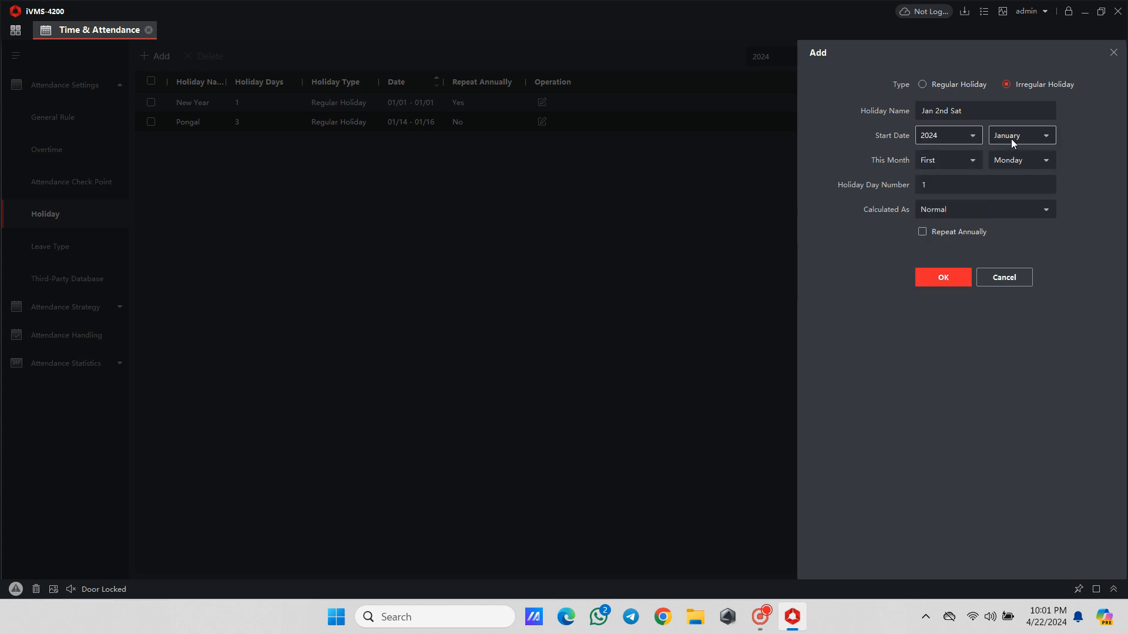
click(975, 160)
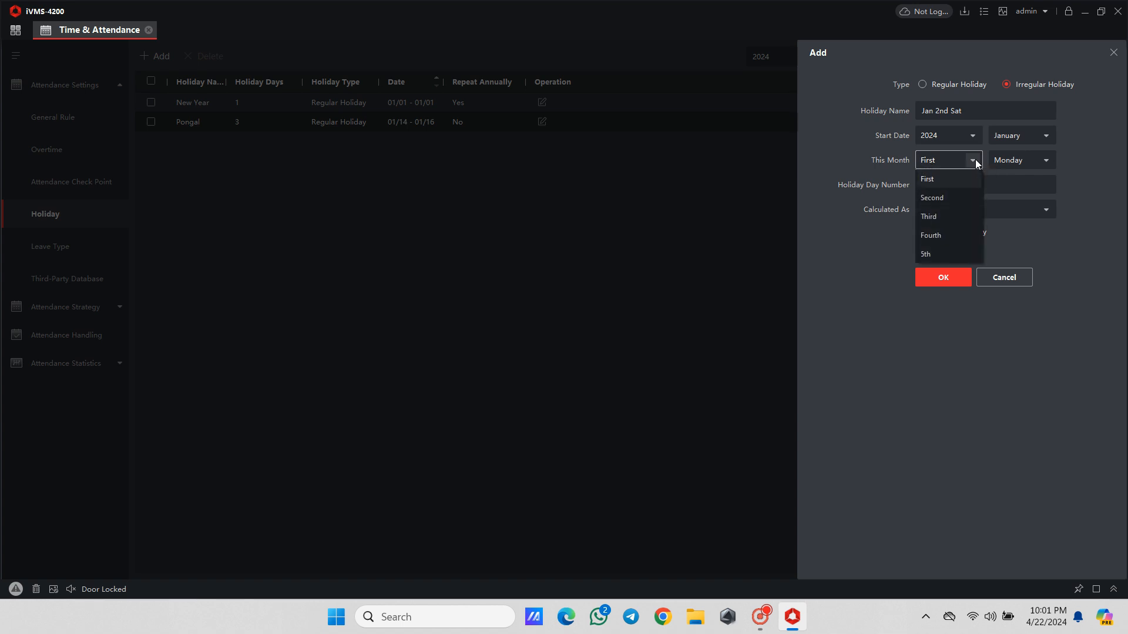
click(946, 198)
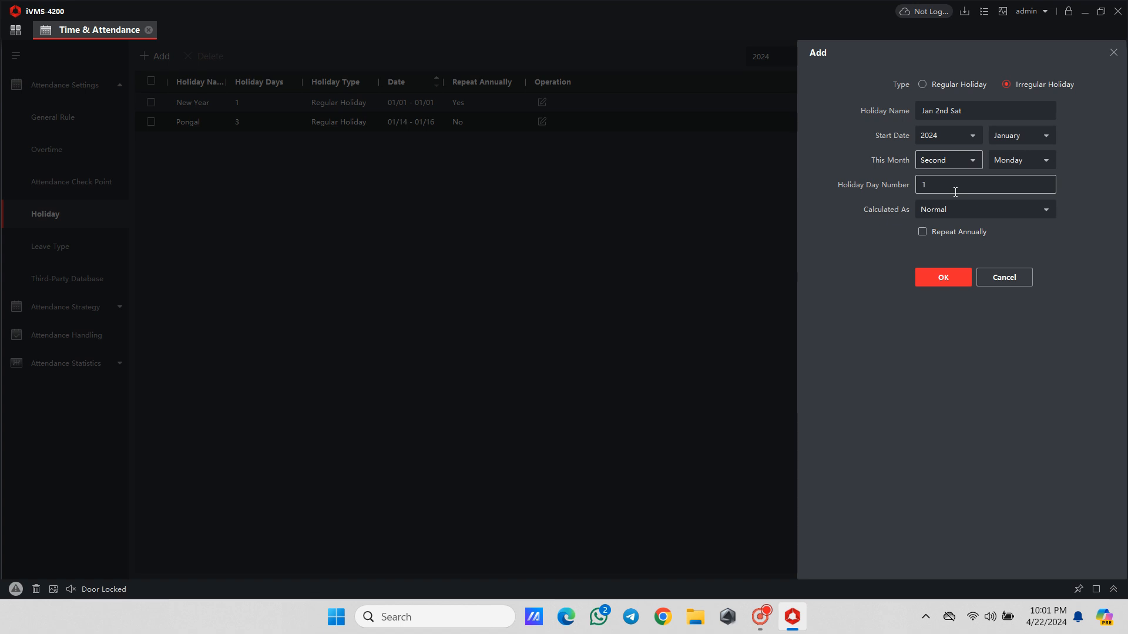
click(1029, 167)
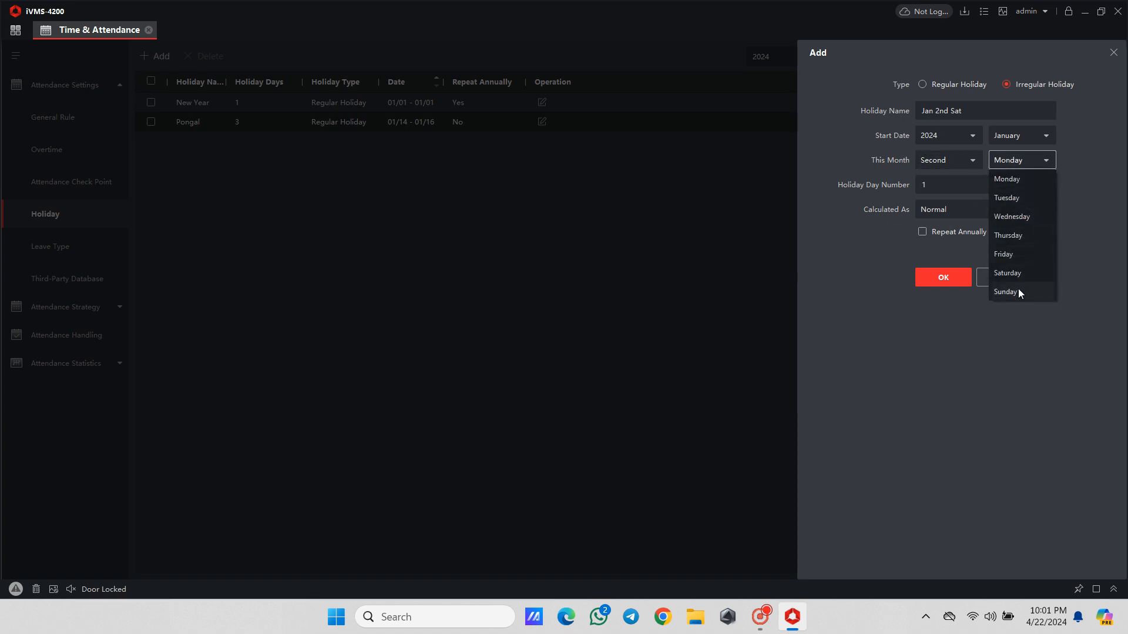
click(1007, 272)
click(922, 232)
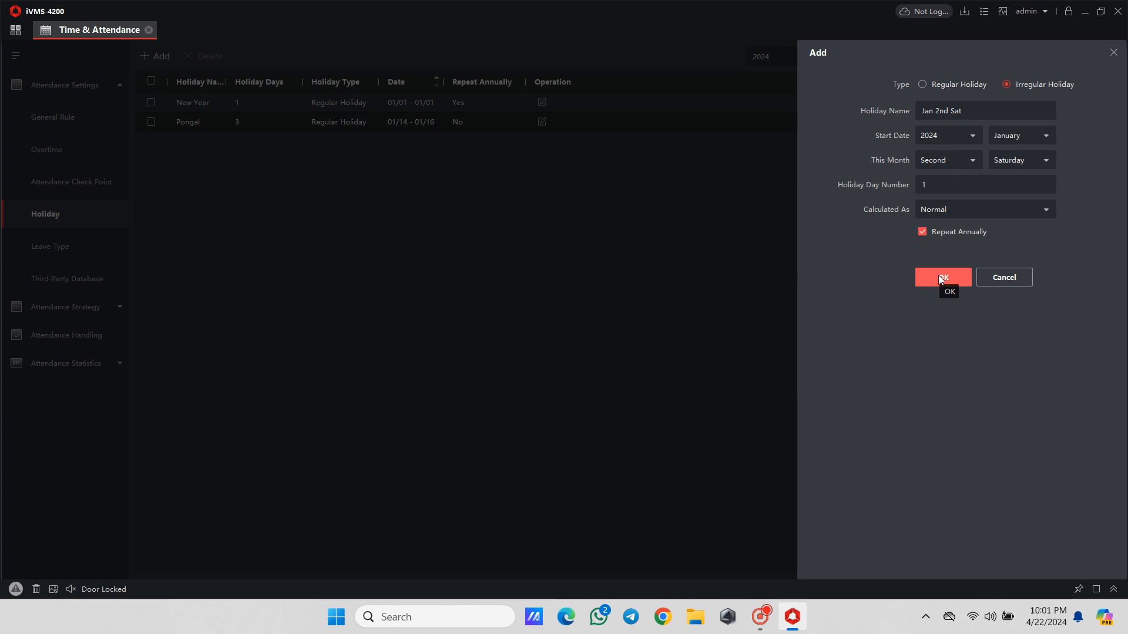
click(940, 276)
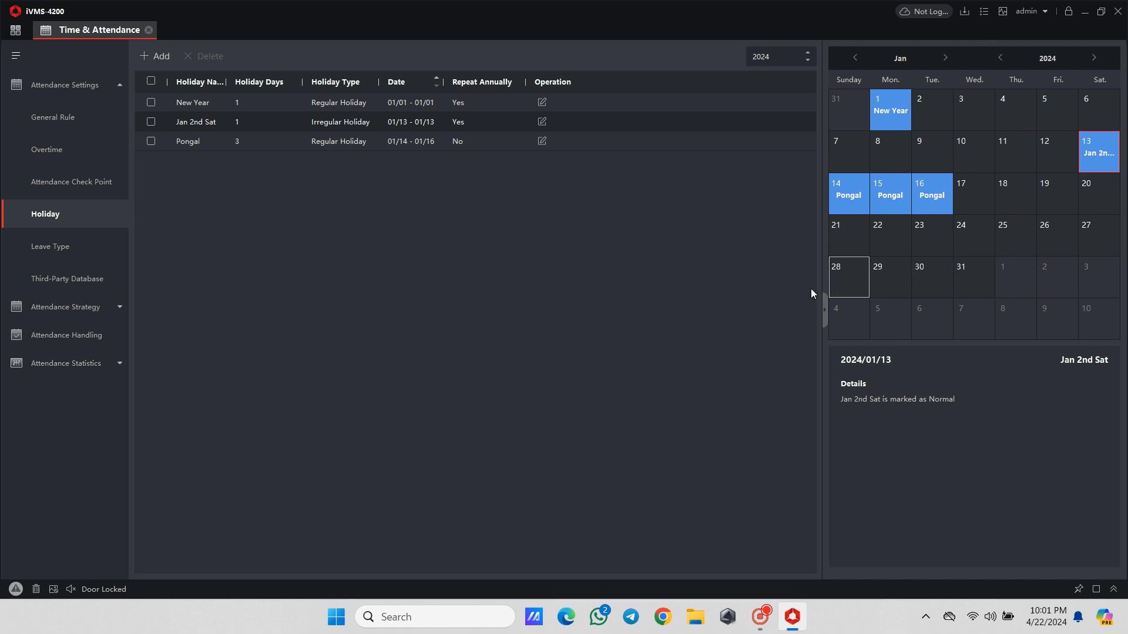
- Add a minor leave type named Casual Leave under the Leave major type in the leave type settings
click(112, 243)
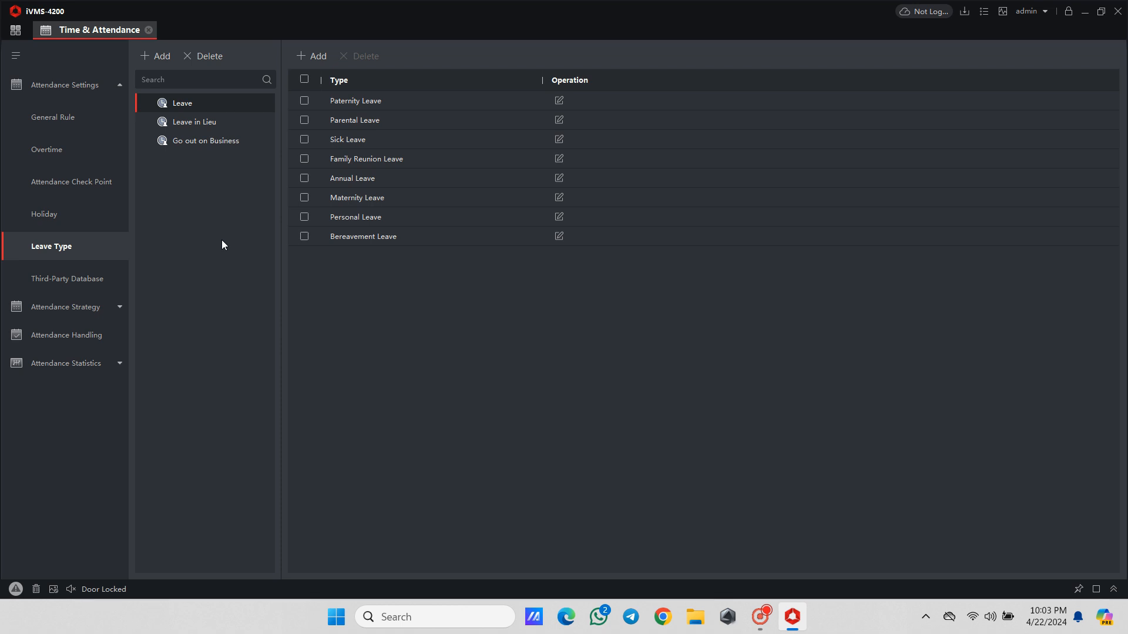
click(309, 59)
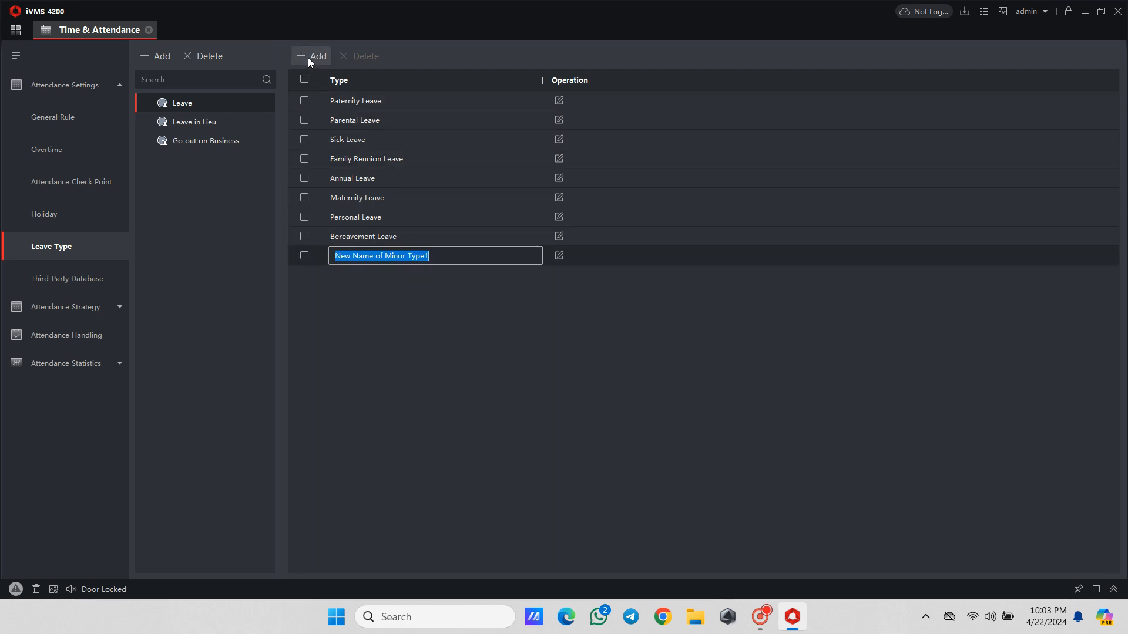
text(C)
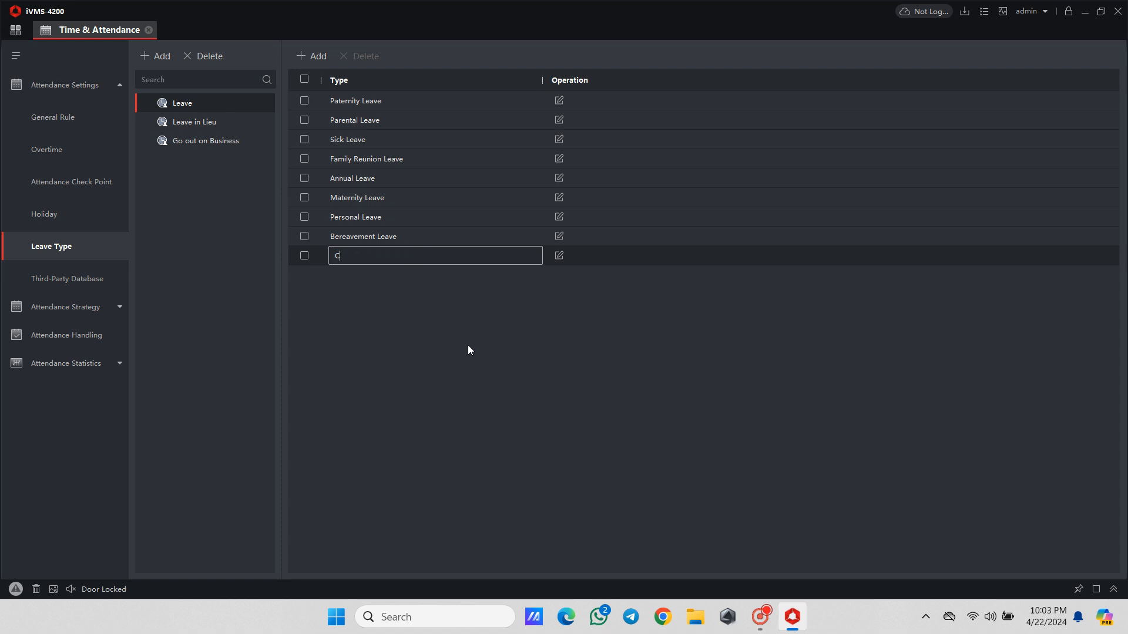
text(asual Leave)
key(Return)
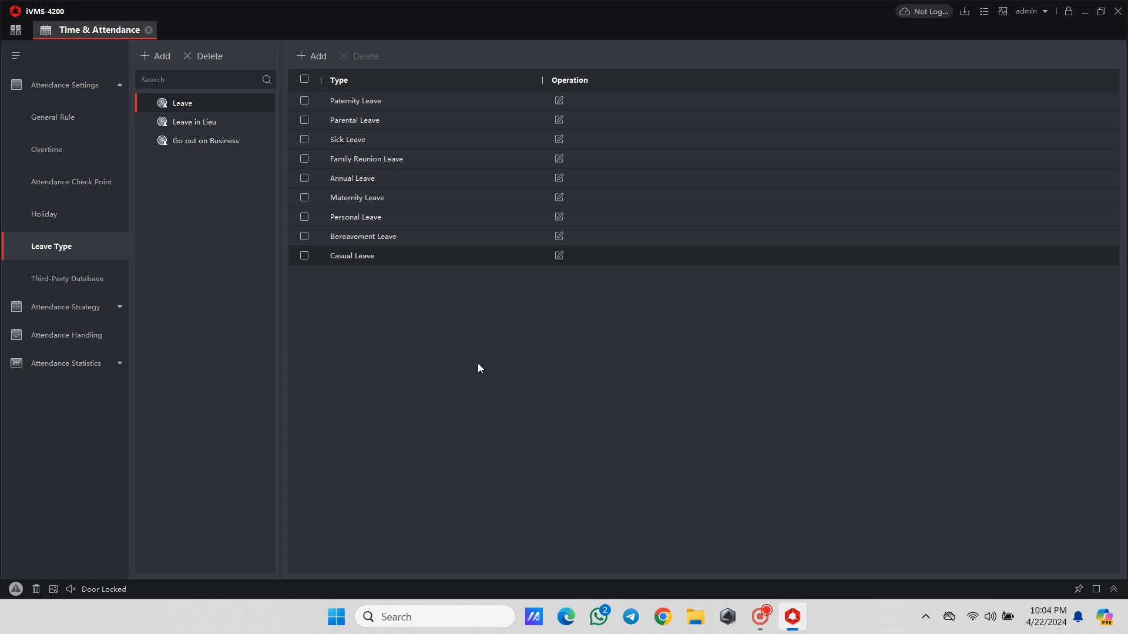
- Add a minor type named On Duty under the Go out on Business leave type
click(228, 145)
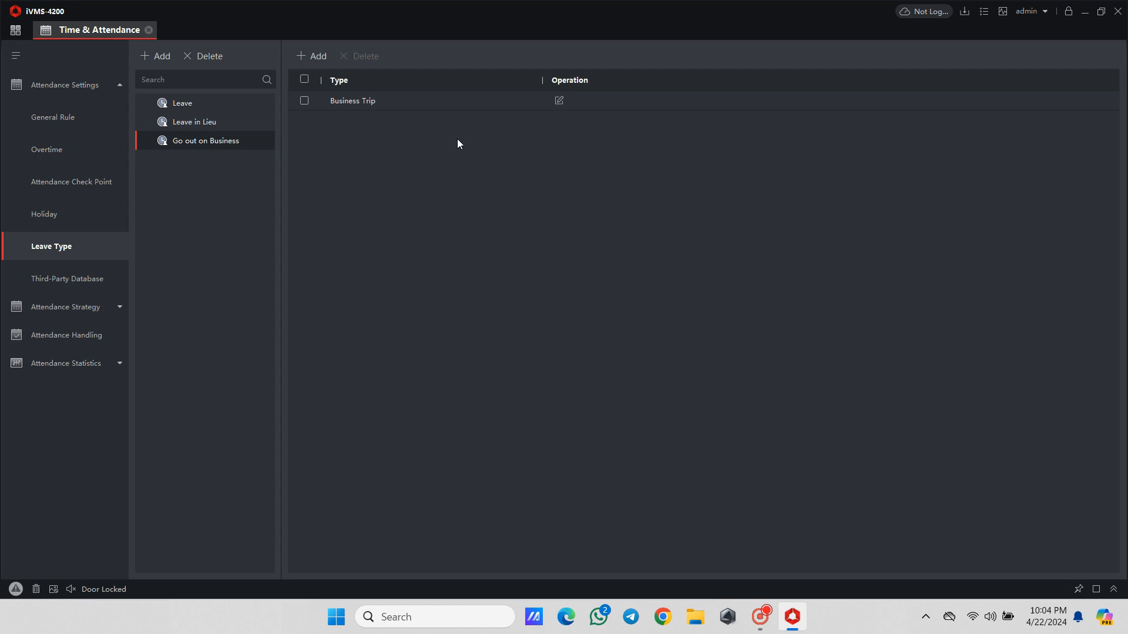
click(297, 51)
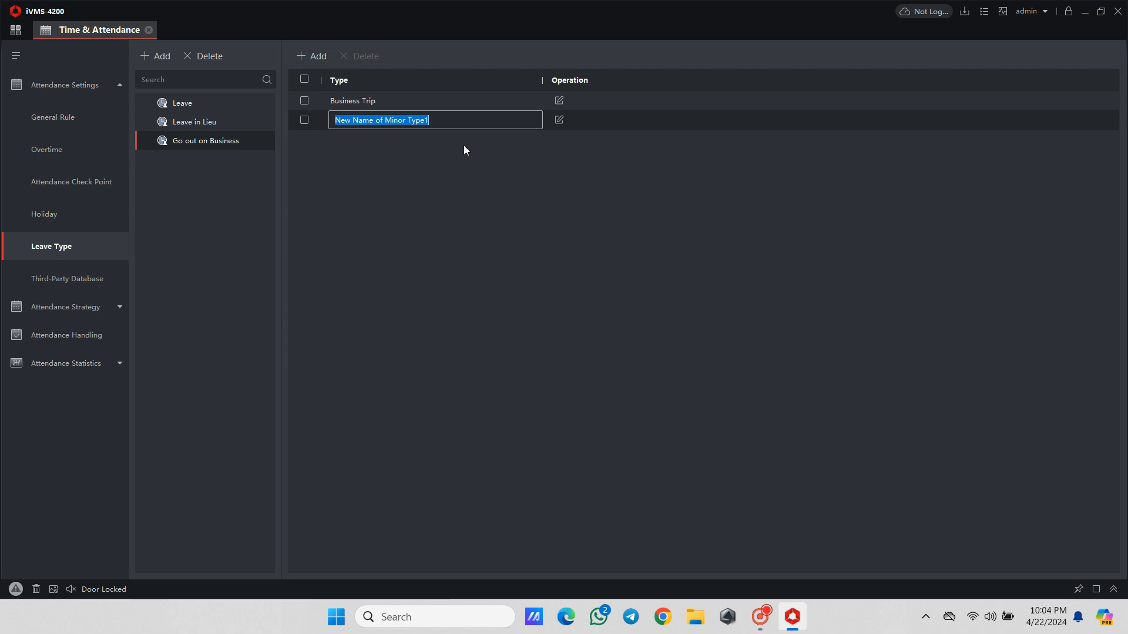
text(On Duty)
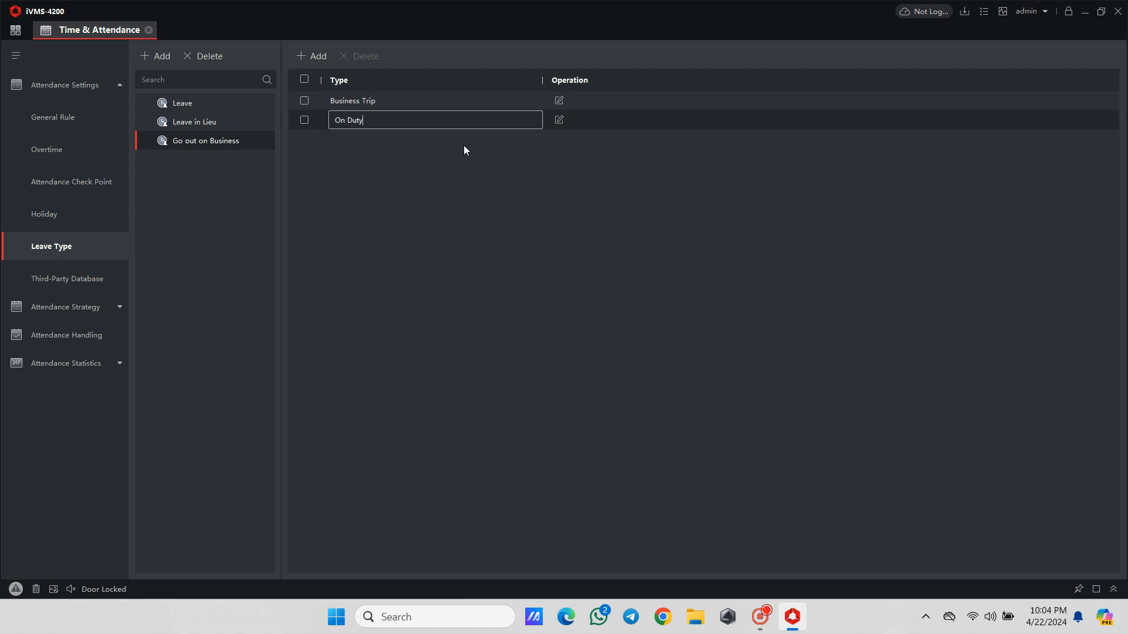
click(464, 165)
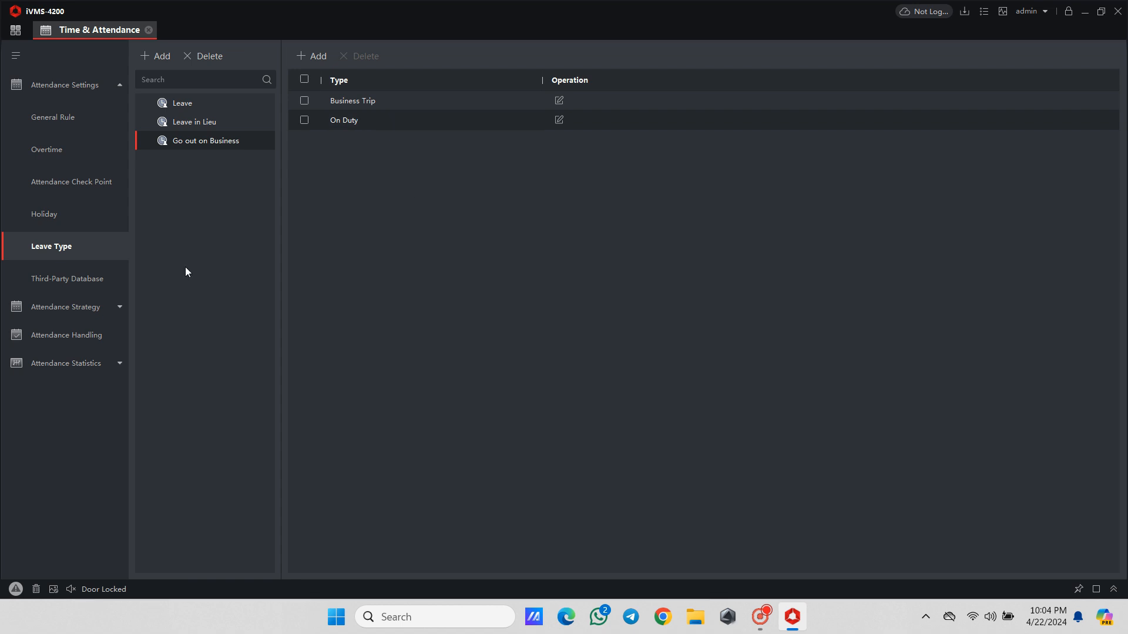
- Close the Time & Attendance module and open the Time and Attendance Wizard from the home page
click(149, 30)
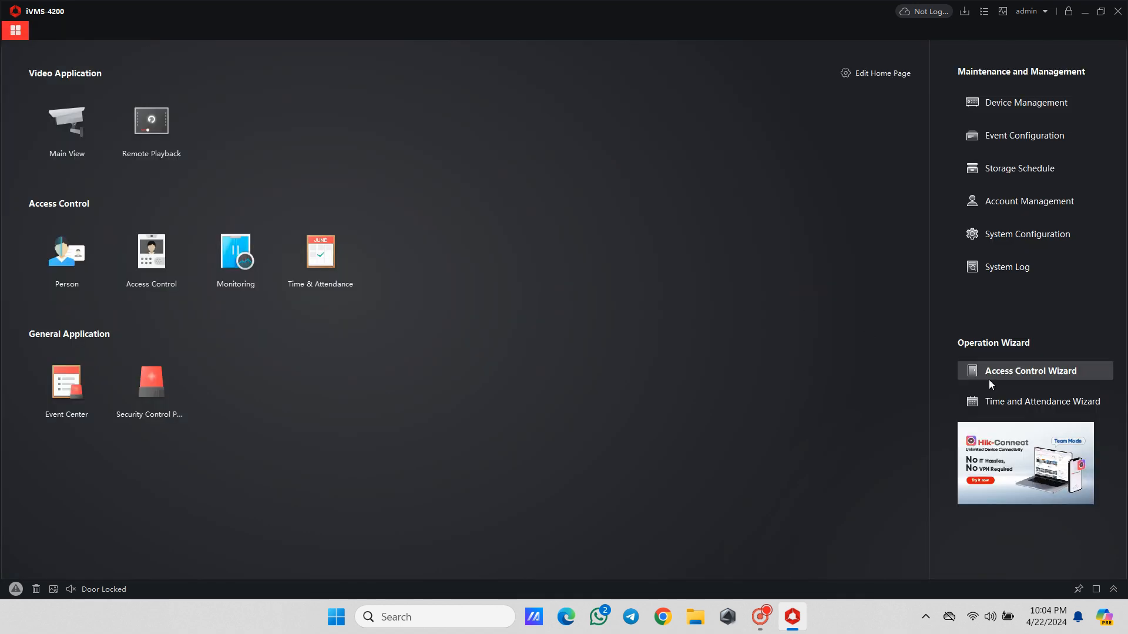
click(970, 401)
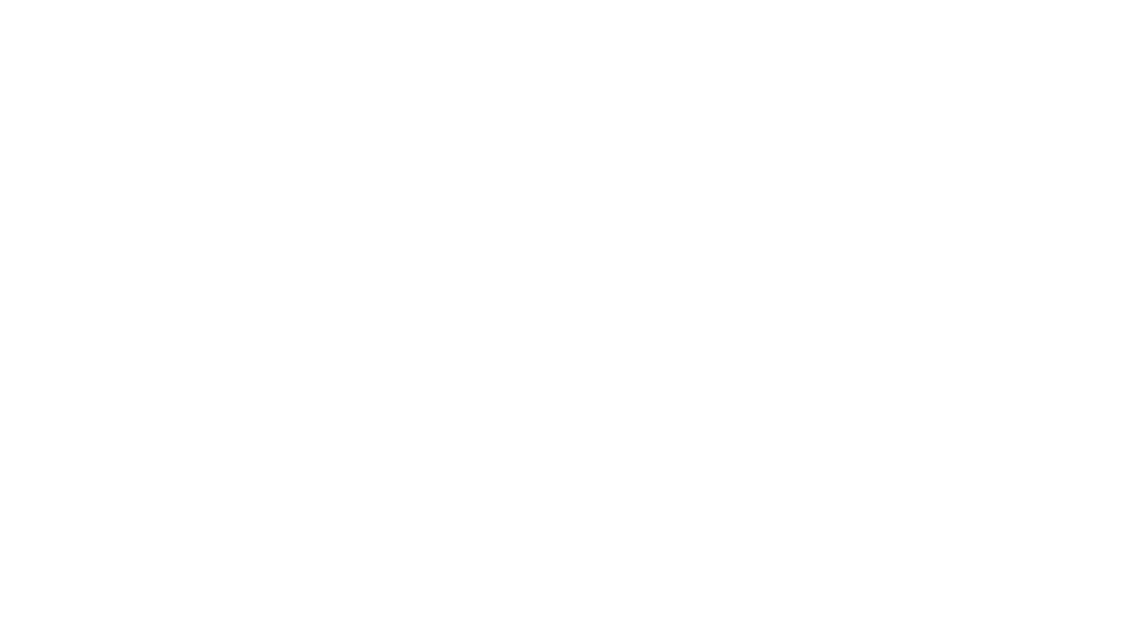